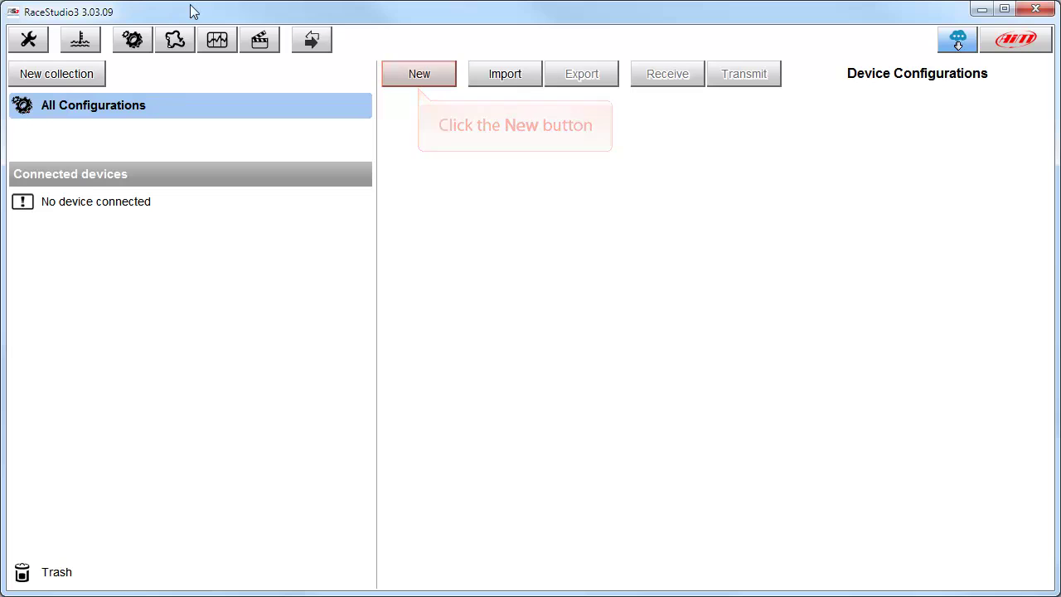
- Start a new MXL2 device configuration named 'LearnFast MXL2'
left_click(417, 76)
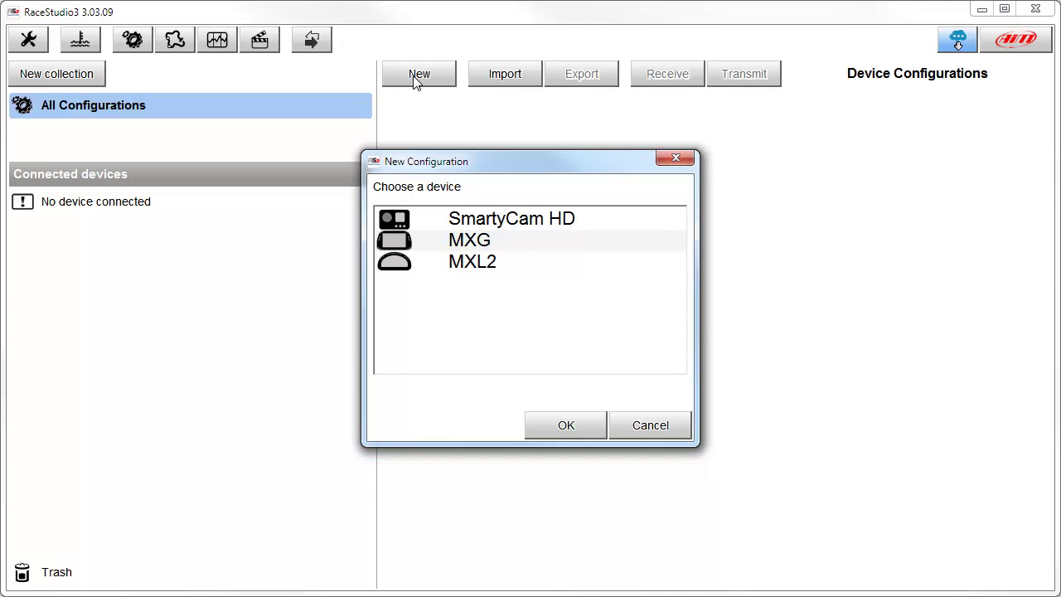
left_click(498, 264)
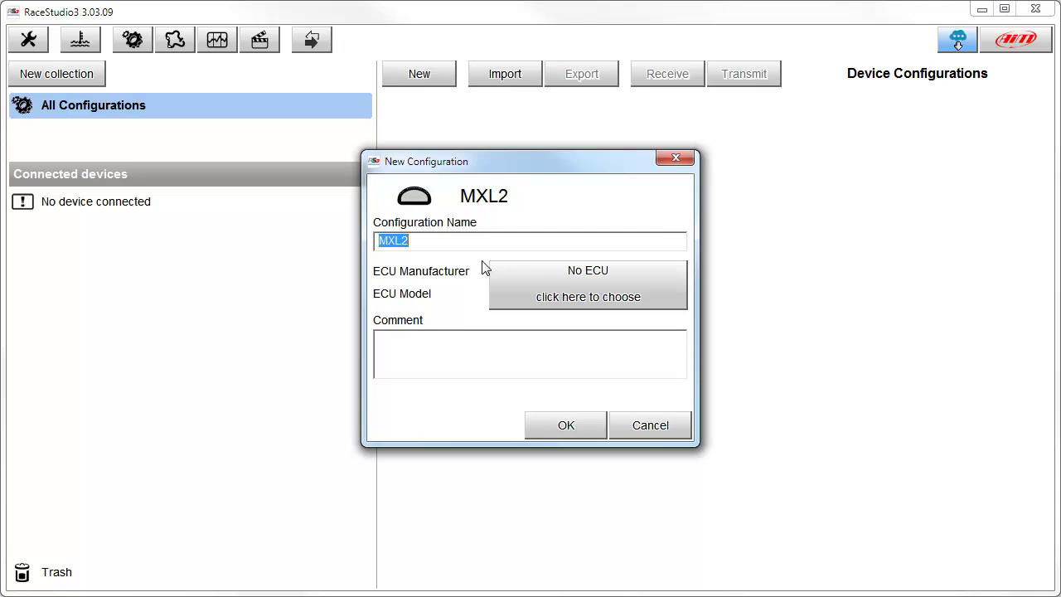
type("LearnFast MXL")
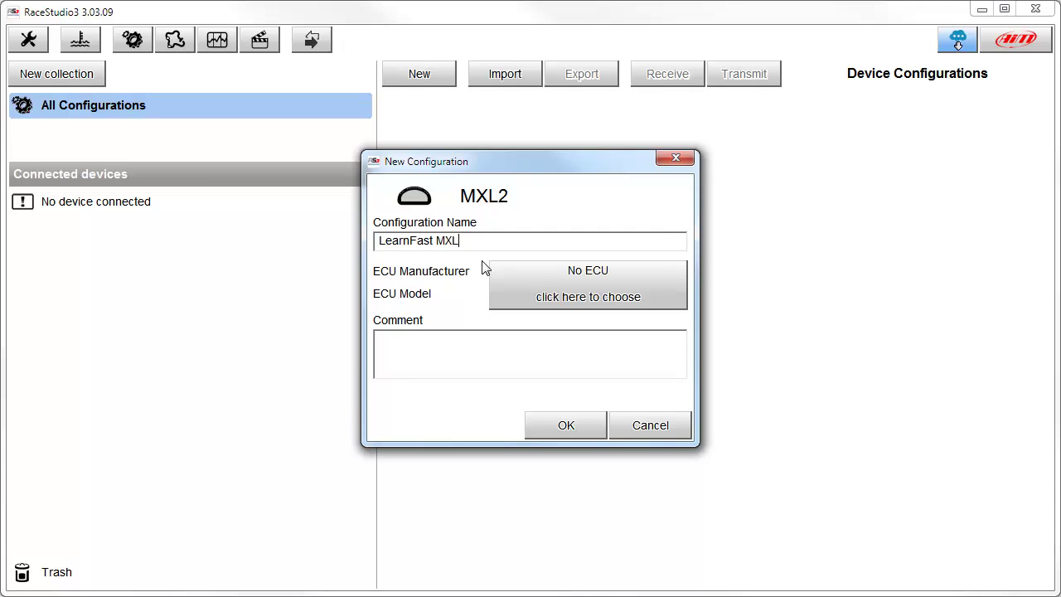
type("2")
- Choose BMW as the ECU manufacturer and BMW_MINI as the model, and confirm
left_click(584, 277)
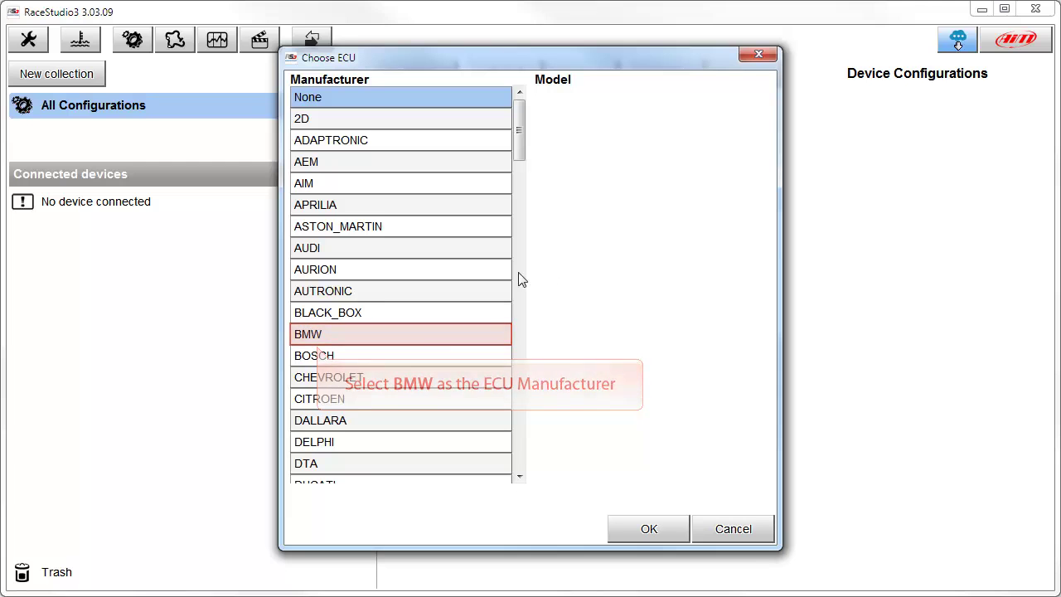
left_click(315, 340)
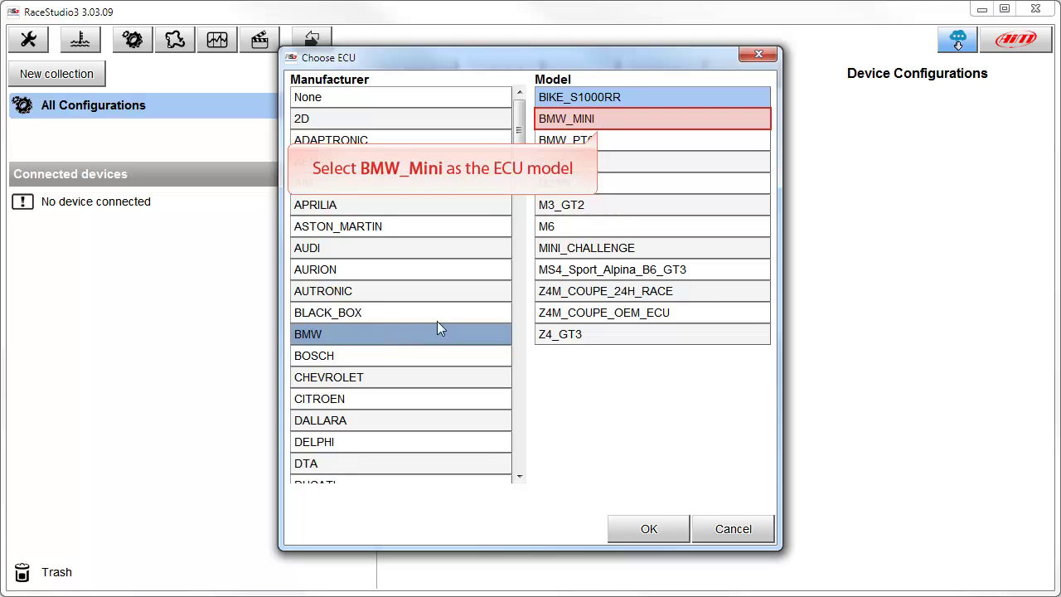
left_click(594, 121)
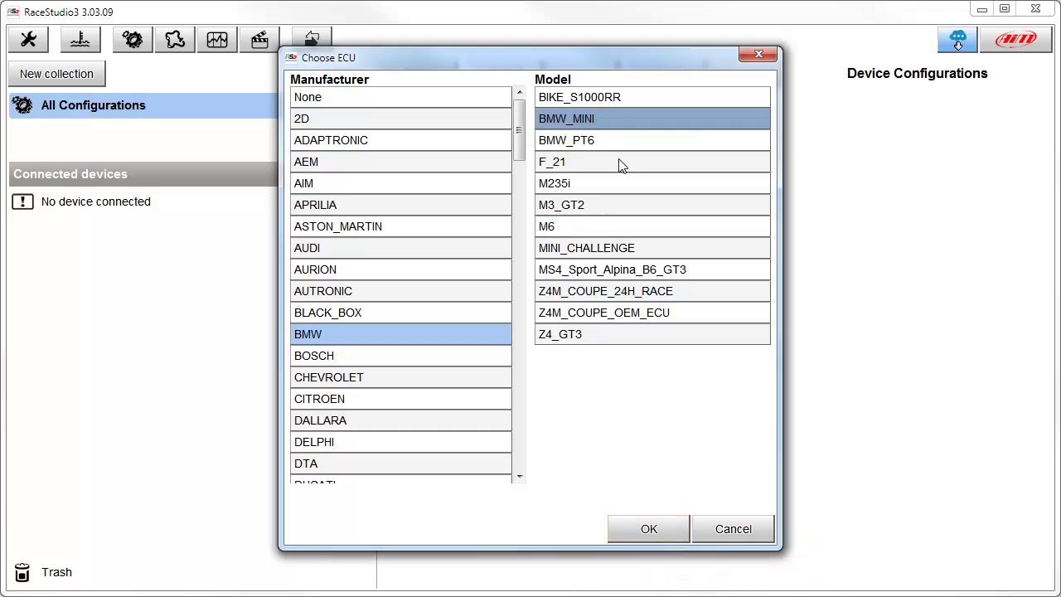
left_click(644, 529)
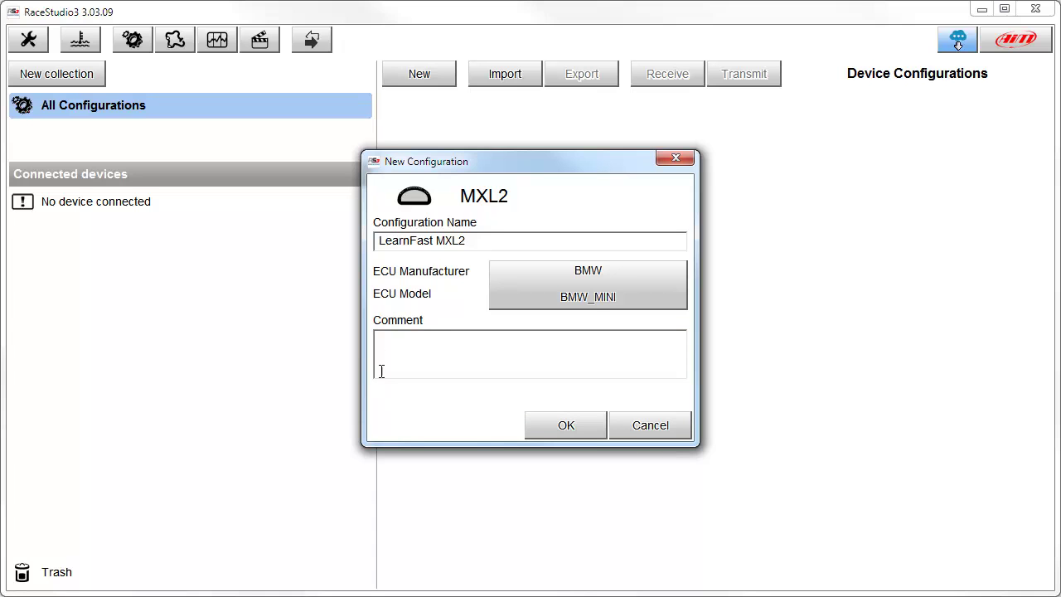
- Add the comment 'New MXL2 Configuration' and create the configuration
left_click(378, 340)
type("New MXL2 Configuration")
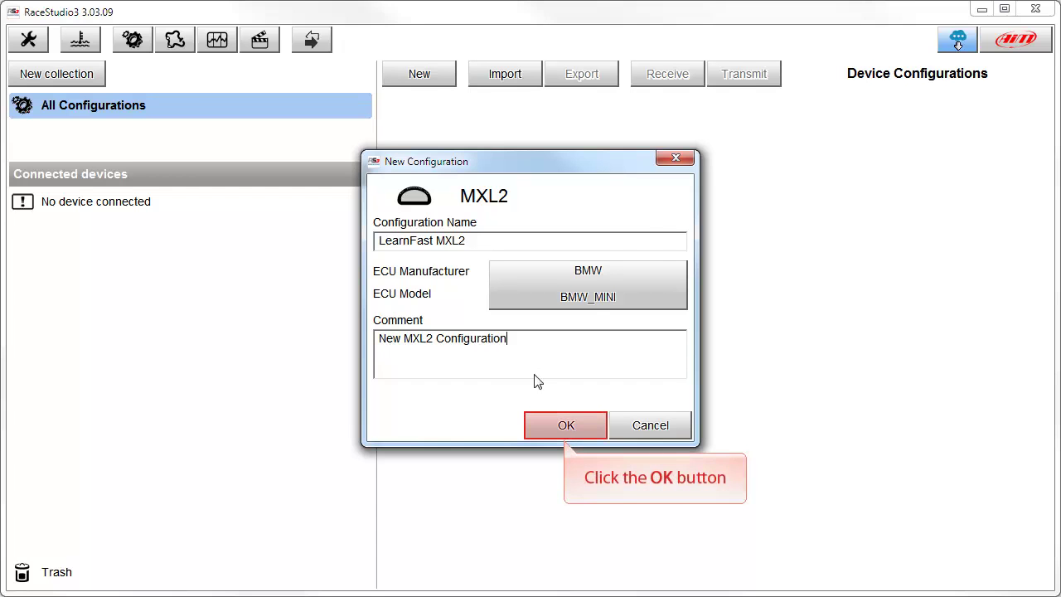
left_click(564, 424)
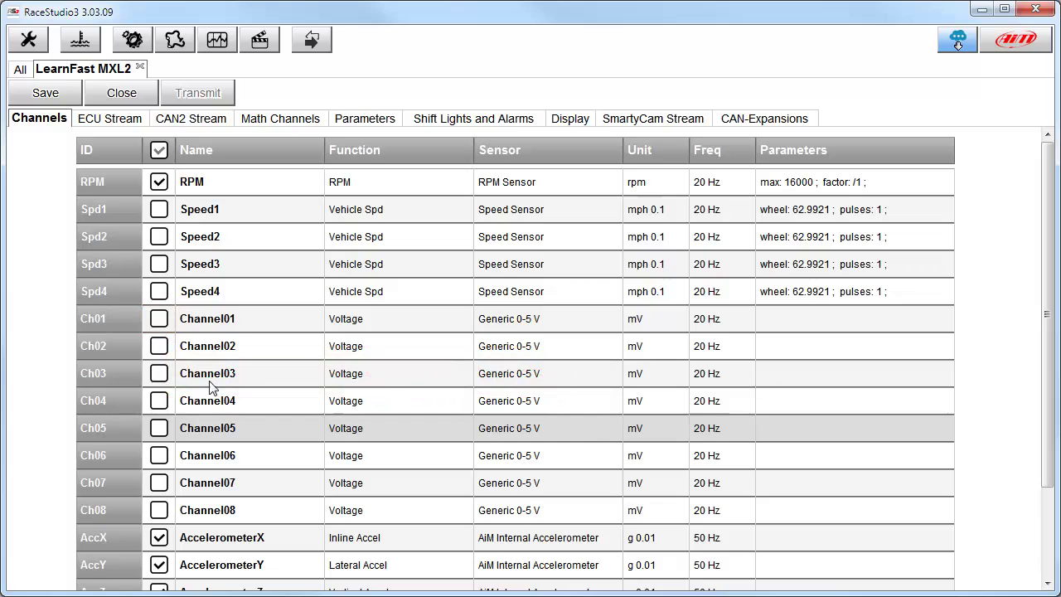
- Tick Channel01 to enable it and open its Channel Settings window
left_click(160, 320)
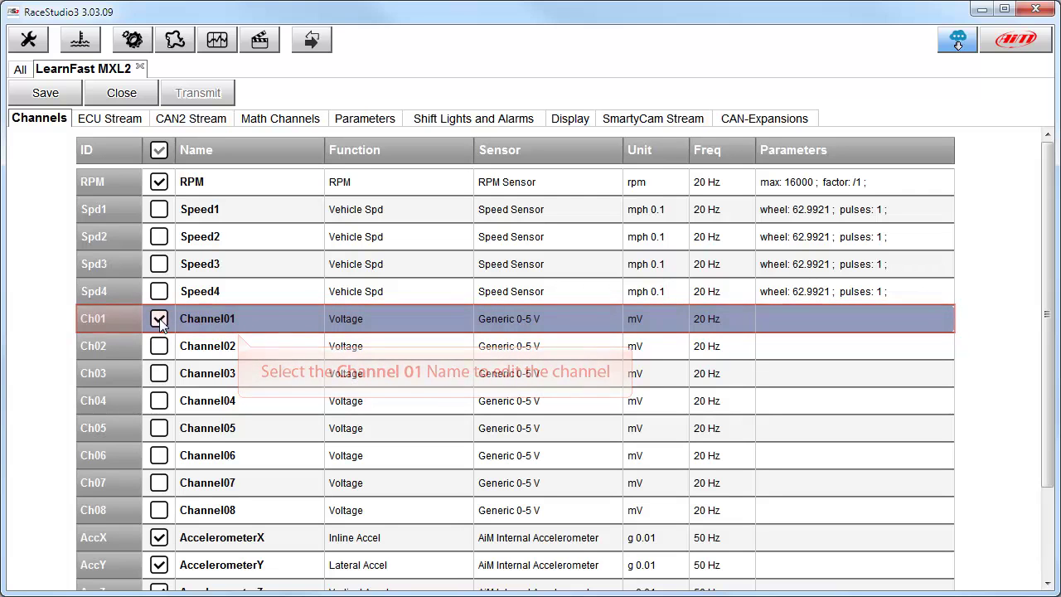
left_click(232, 317)
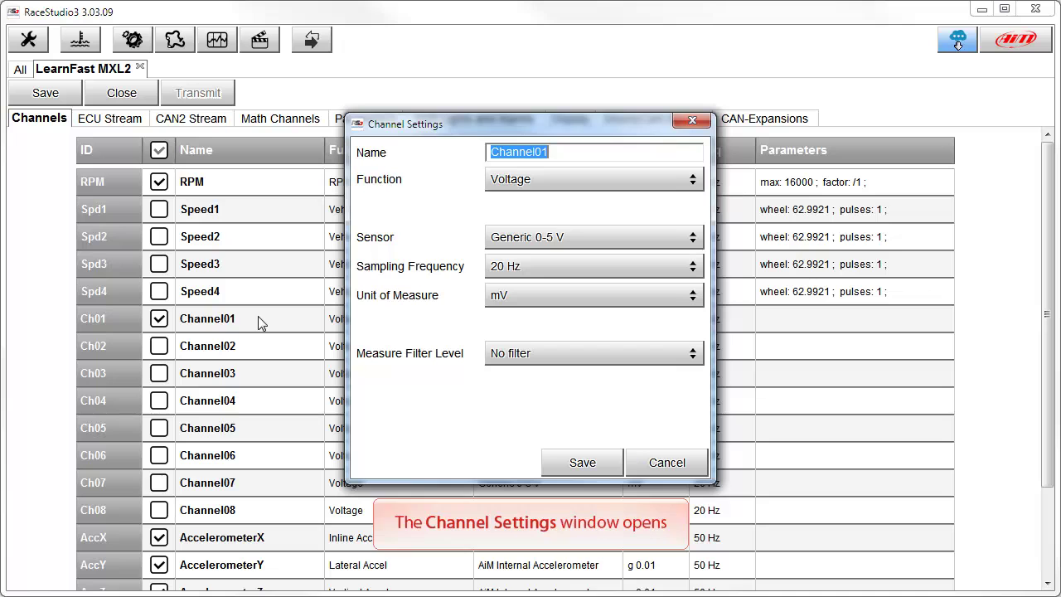
- Name Channel01 'Oil Pressure' and set its function to Pressure > Oil Pressure
type("Oil Pres")
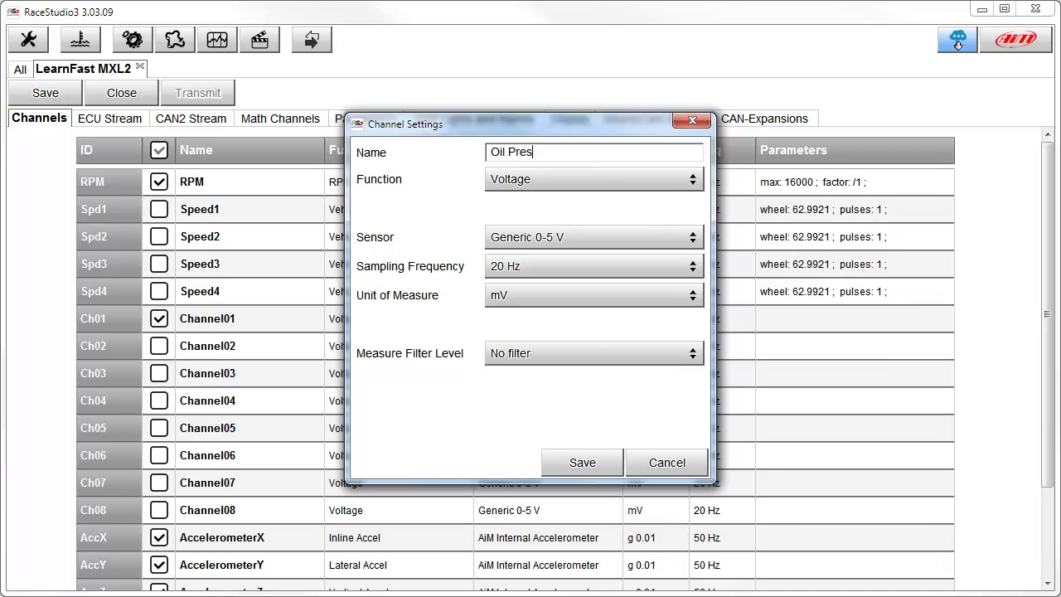
type("sure")
left_click(693, 182)
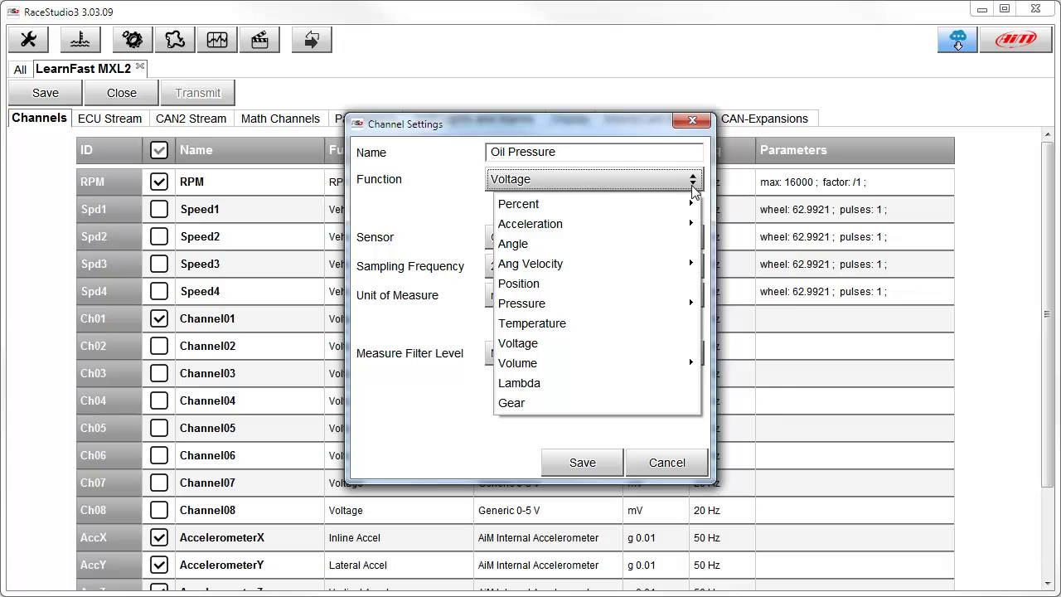
mouse_move(600, 306)
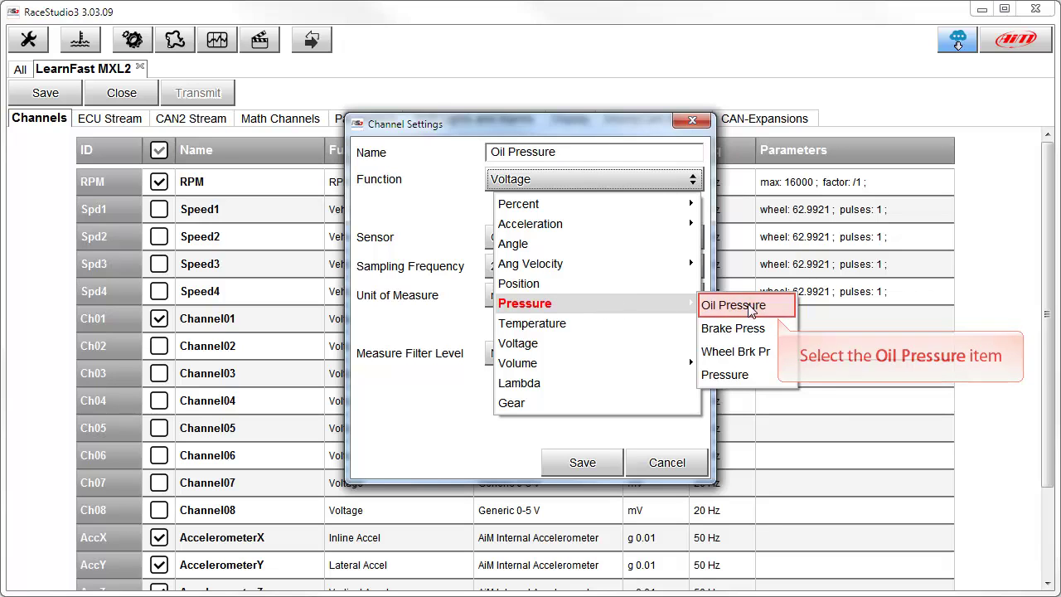
left_click(777, 313)
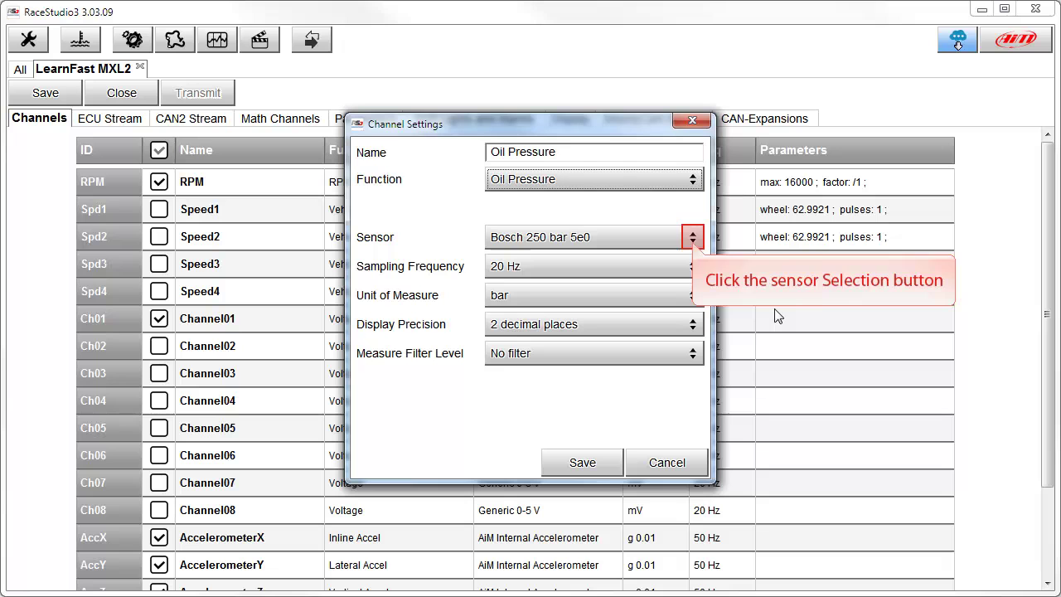
- Select the KA 0-150PSI sensor and a 10 Hz sampling frequency for Oil Pressure
left_click(692, 247)
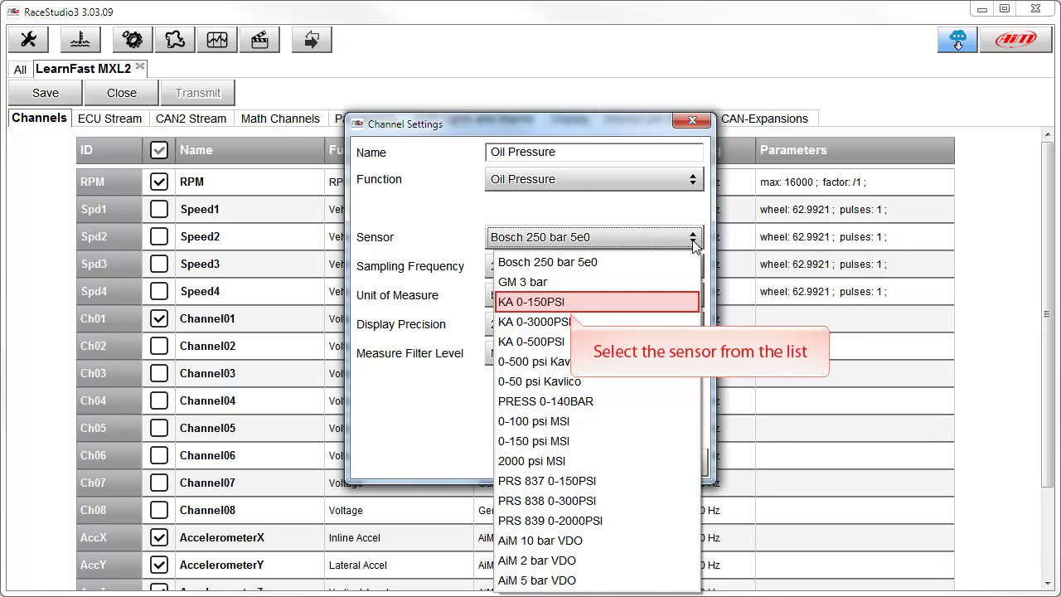
left_click(569, 303)
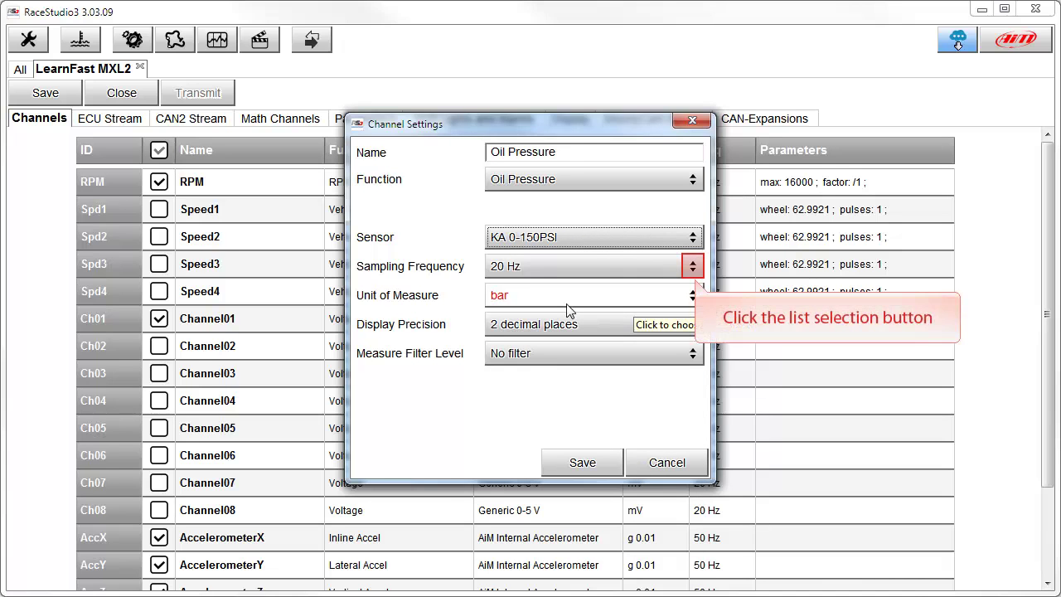
left_click(693, 267)
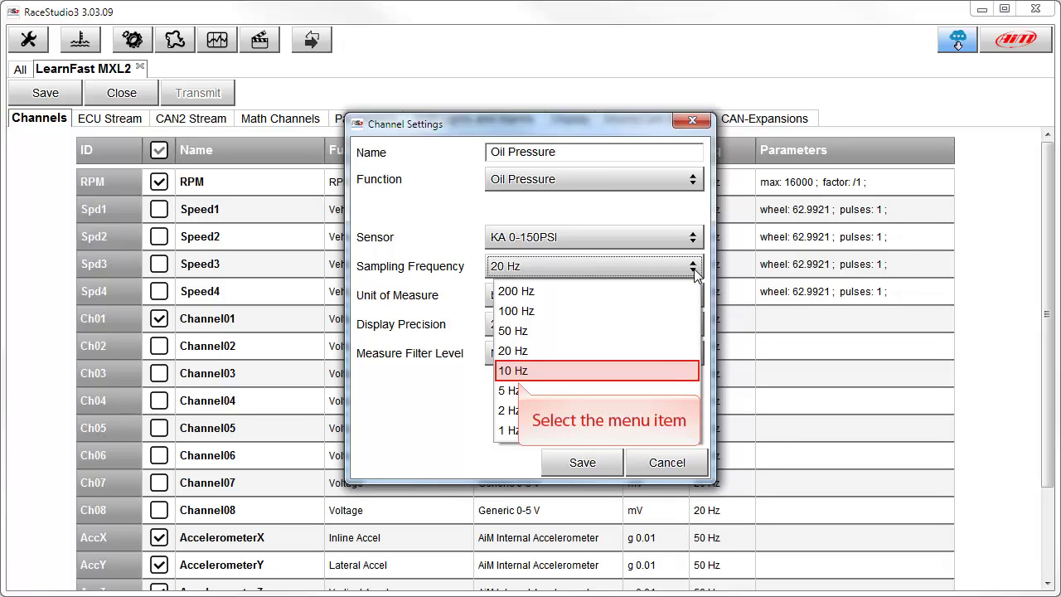
left_click(517, 371)
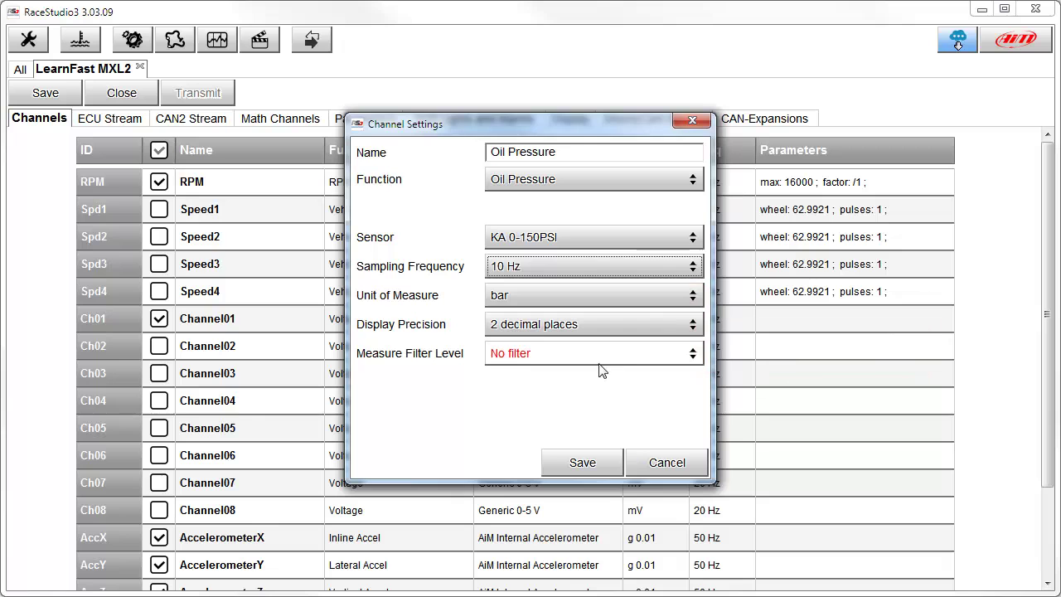
- Set Oil Pressure to psi units, 0.1 precision and no filter, then save the channel
left_click(694, 297)
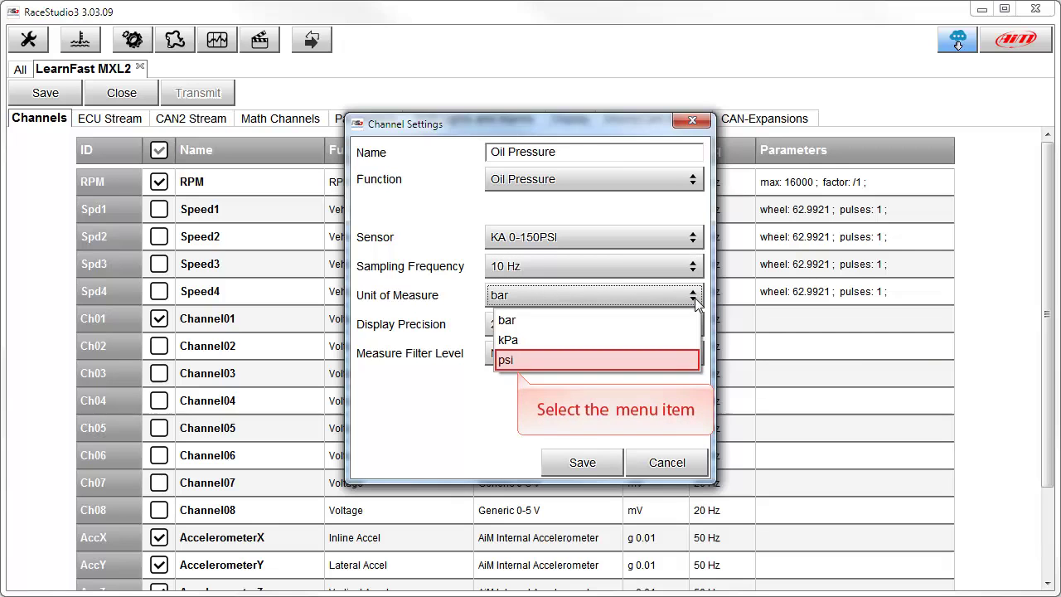
left_click(511, 360)
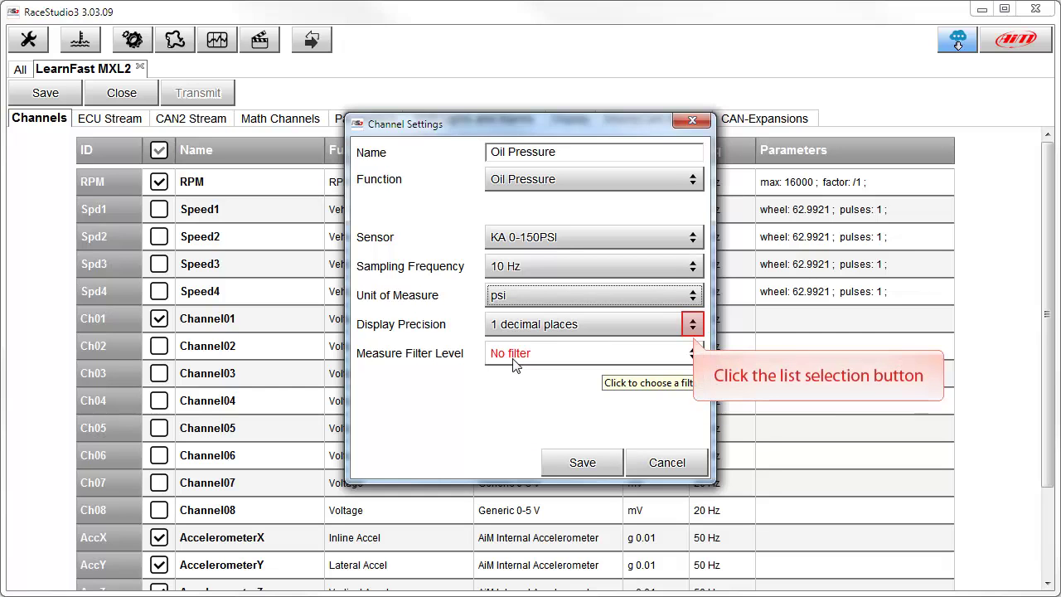
left_click(693, 326)
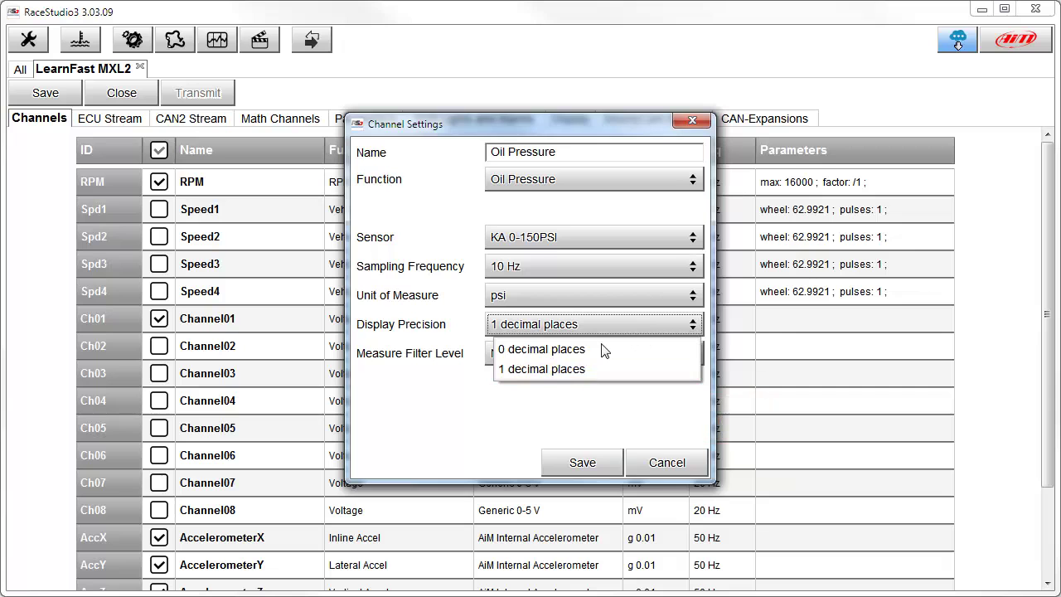
left_click(589, 370)
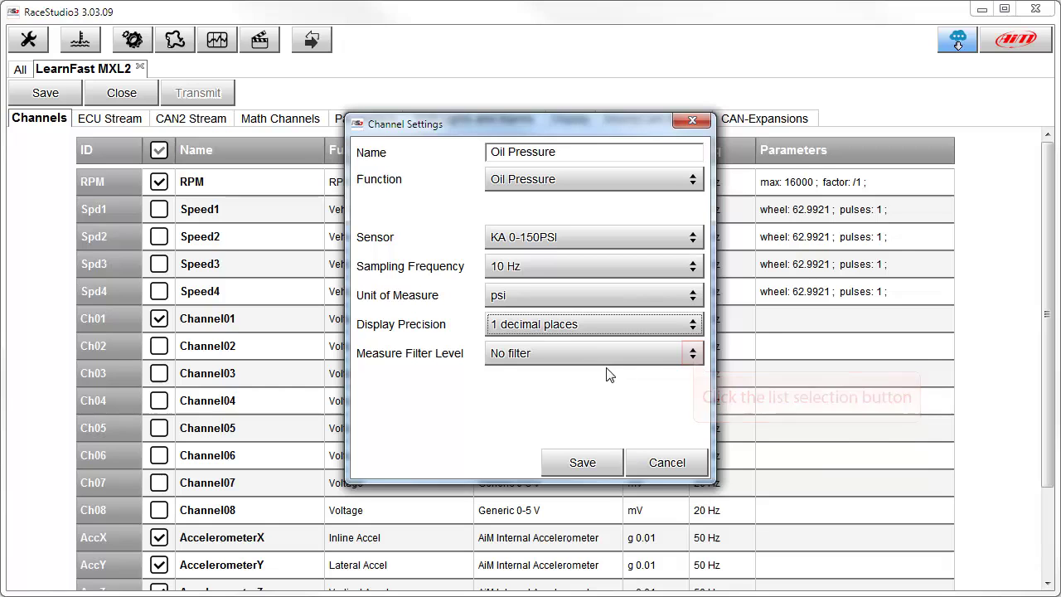
left_click(693, 355)
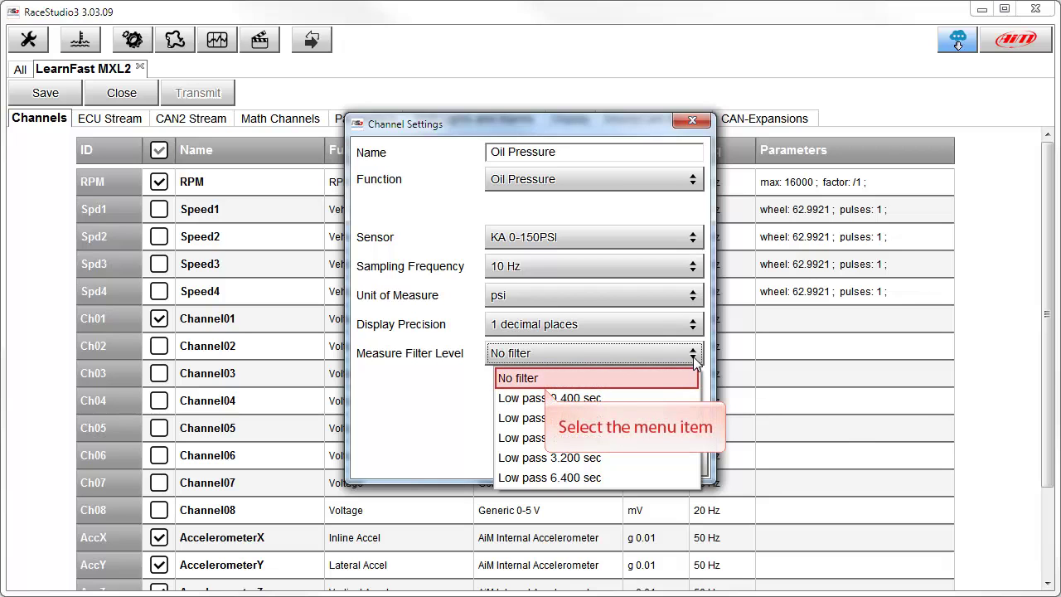
left_click(546, 379)
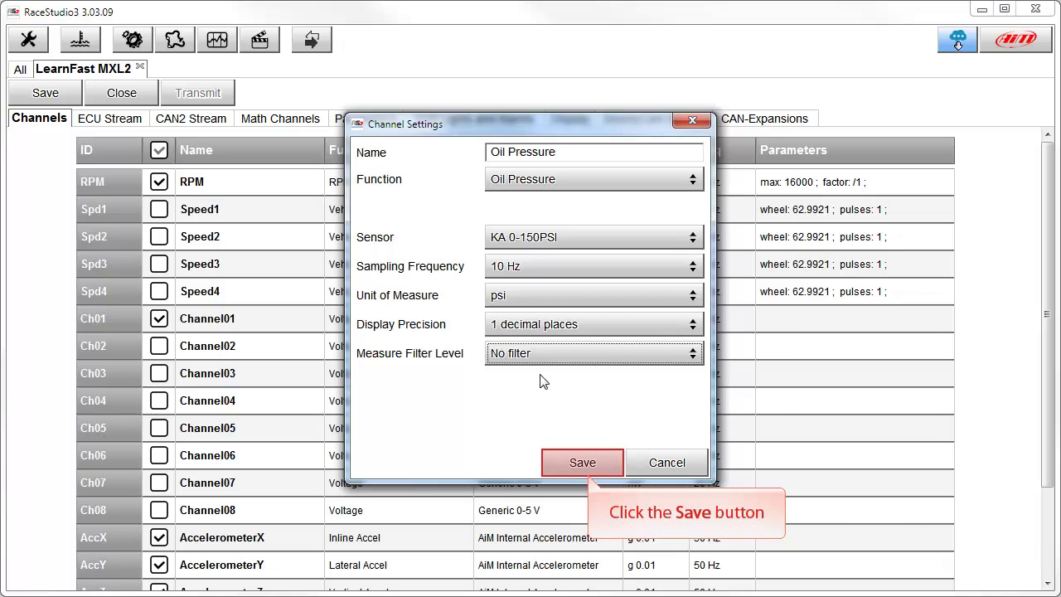
left_click(585, 463)
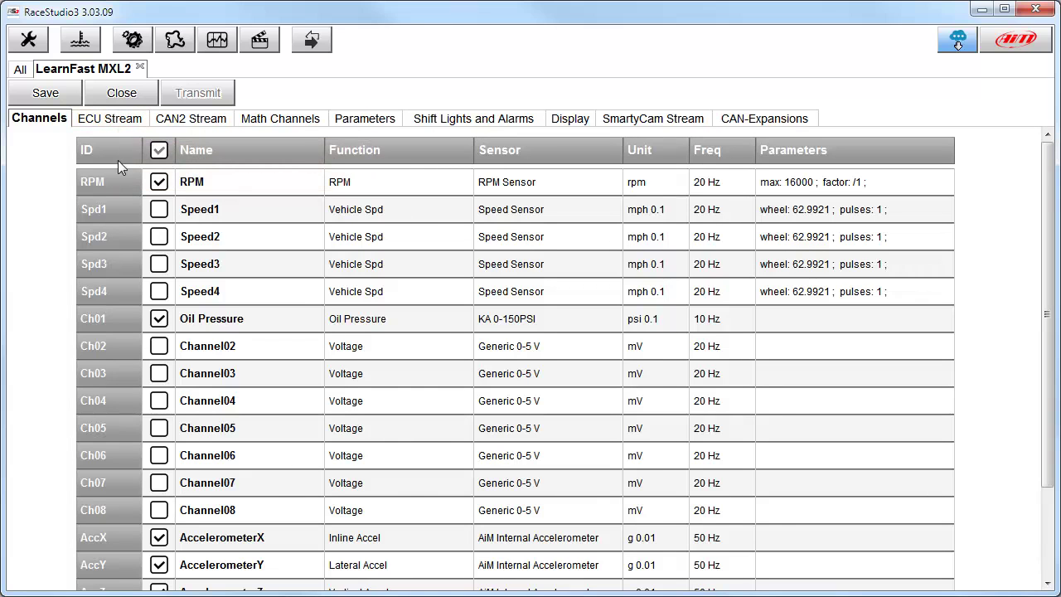
- View the ECU Stream channels and open the Choose ECU window showing BMW / BMW_MINI
left_click(116, 120)
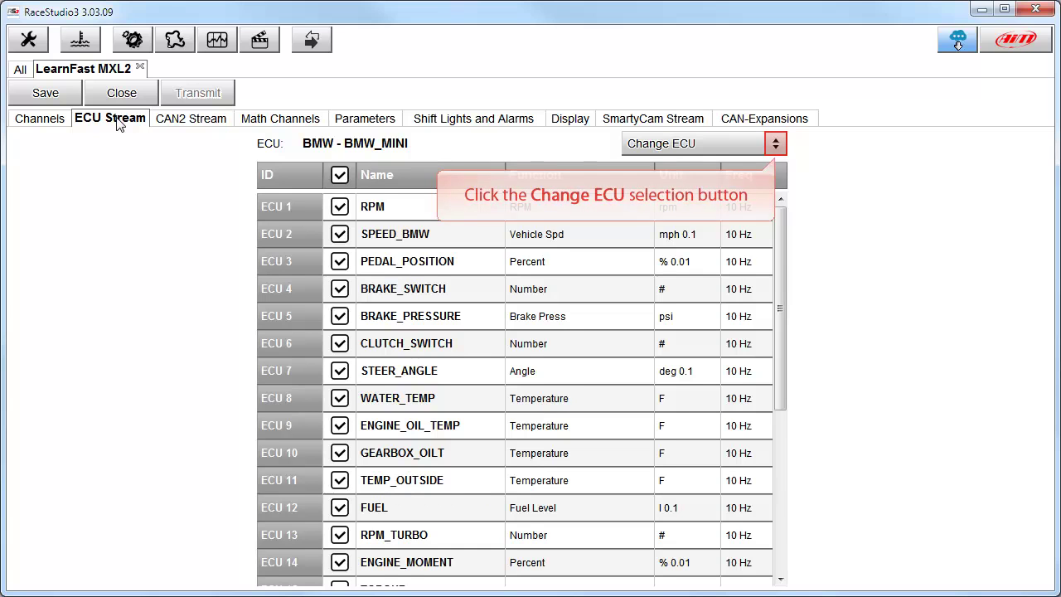
left_click(775, 145)
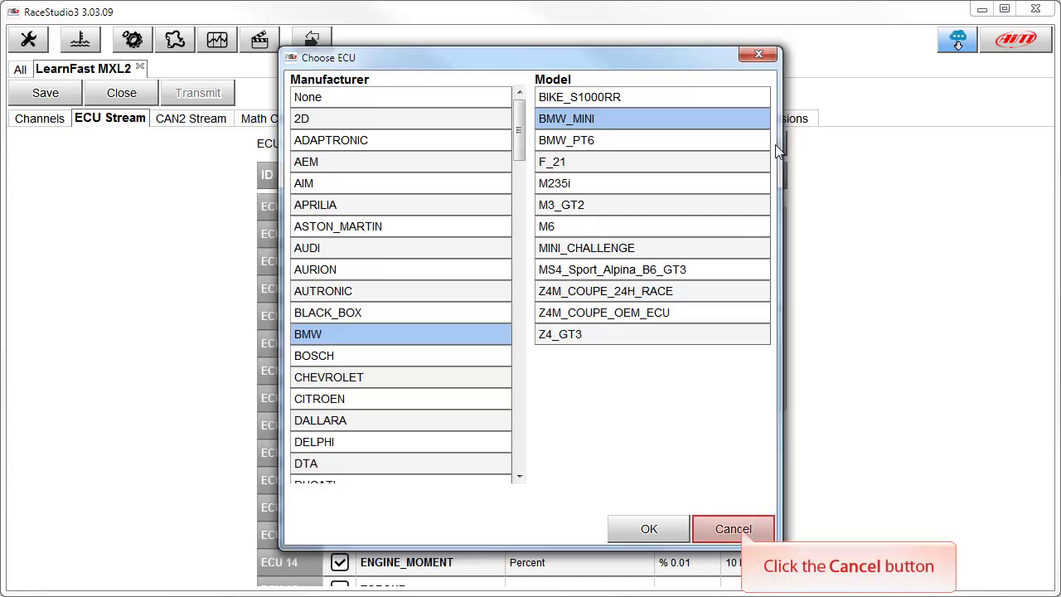
- Cancel the ECU change and go to the CAN2 Stream tab
left_click(732, 528)
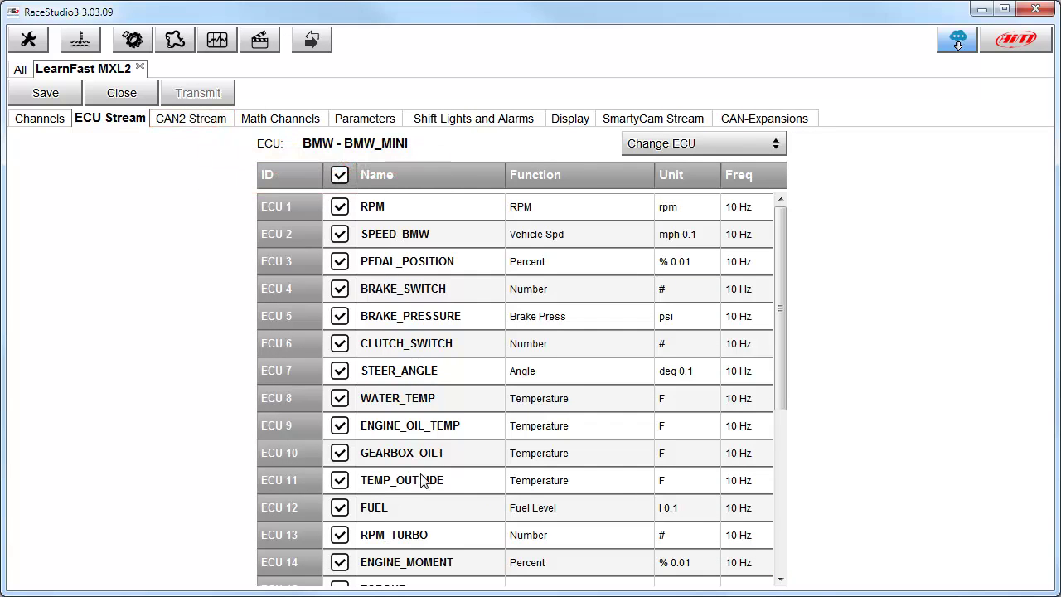
left_click(201, 122)
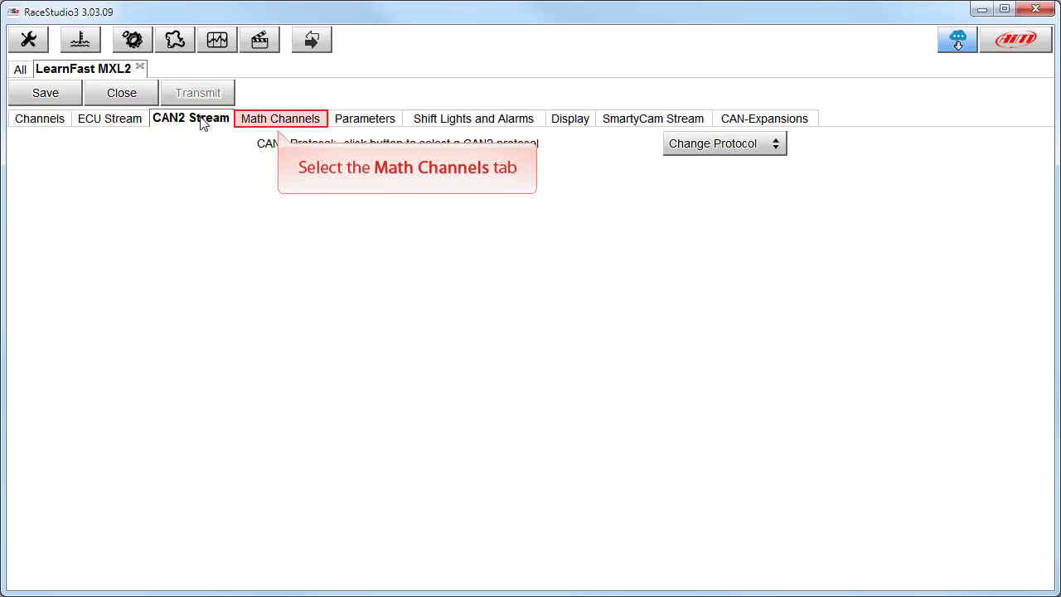
- Open Math Channels, start adding a channel, then cancel the chooser without adding one
left_click(277, 125)
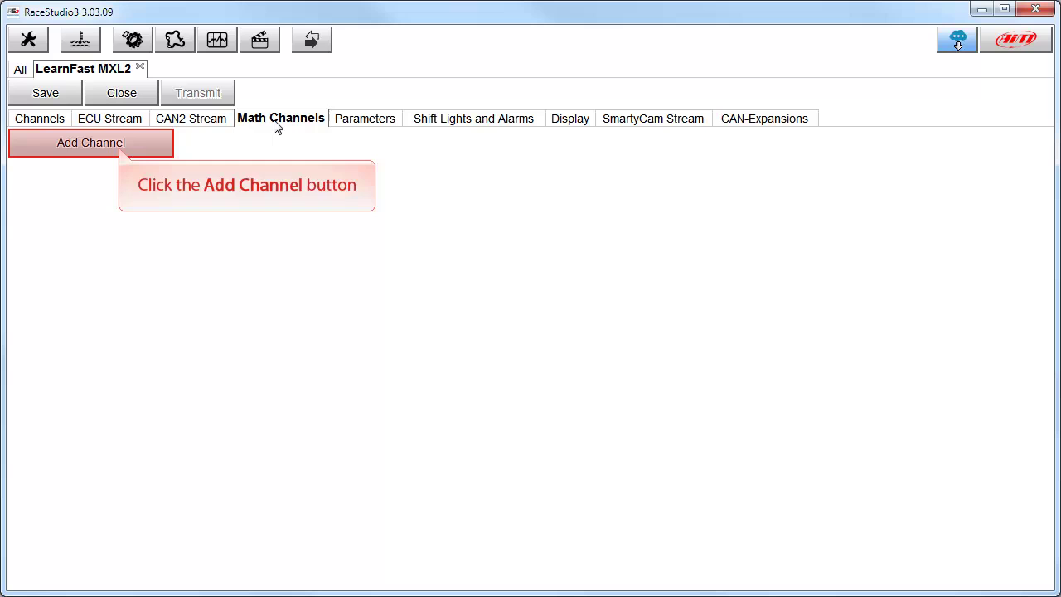
left_click(120, 151)
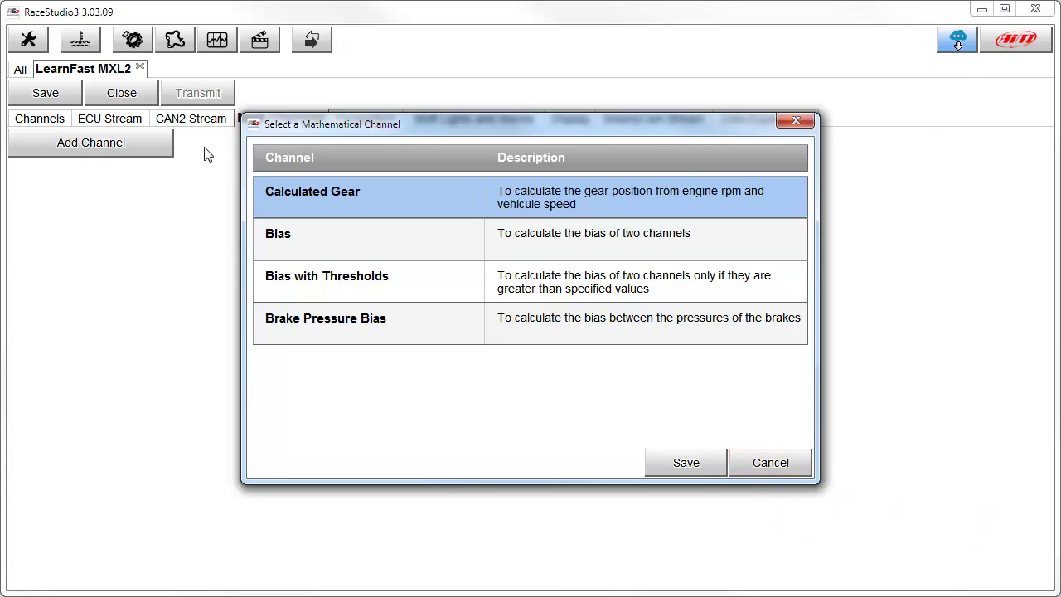
left_click(779, 466)
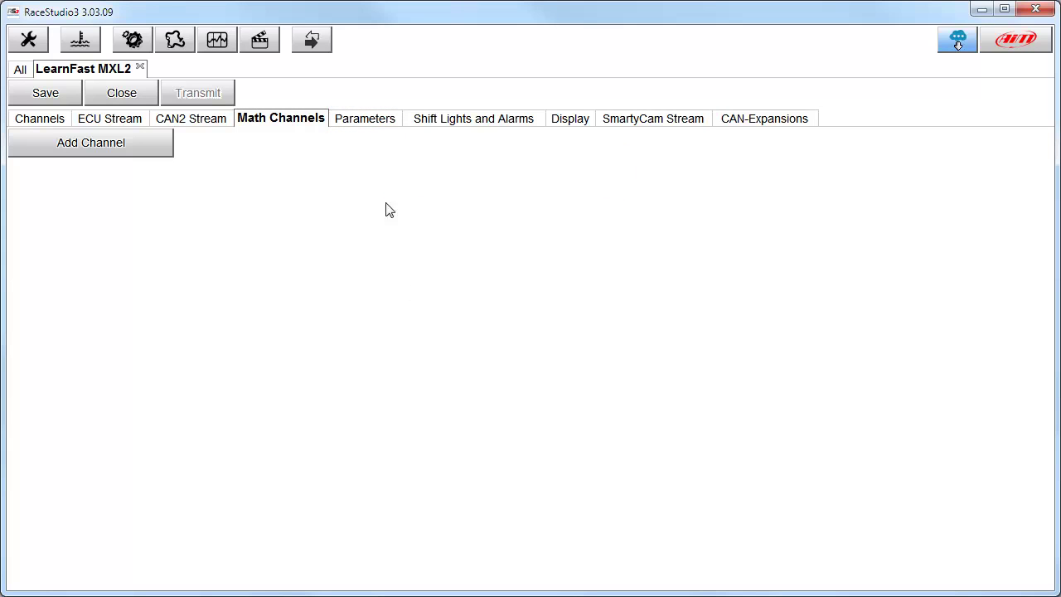
- Under Parameters, change the hold lap time from 2 to 10 seconds
left_click(380, 121)
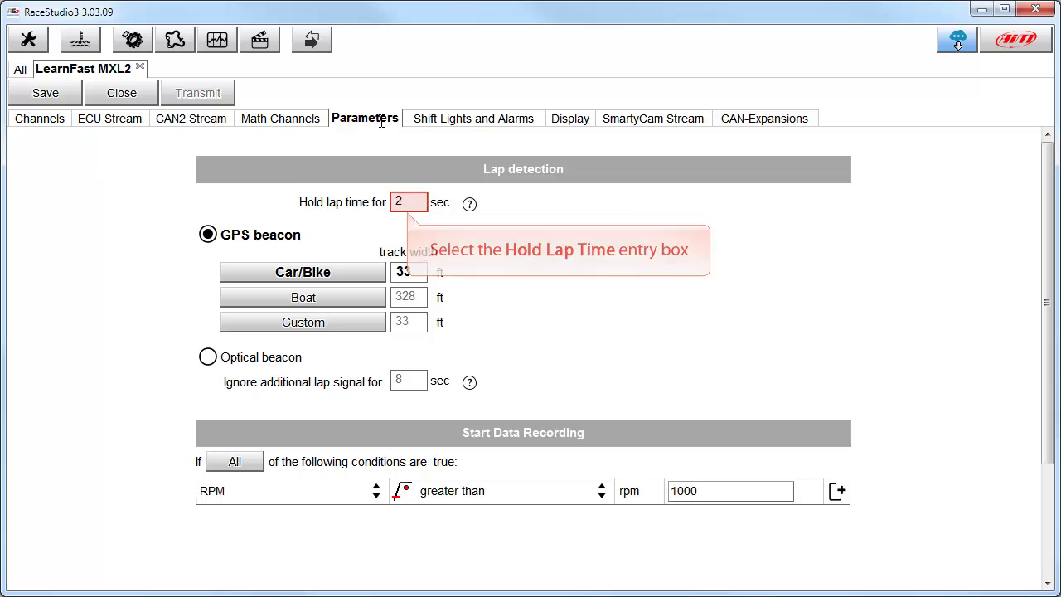
left_click(406, 202)
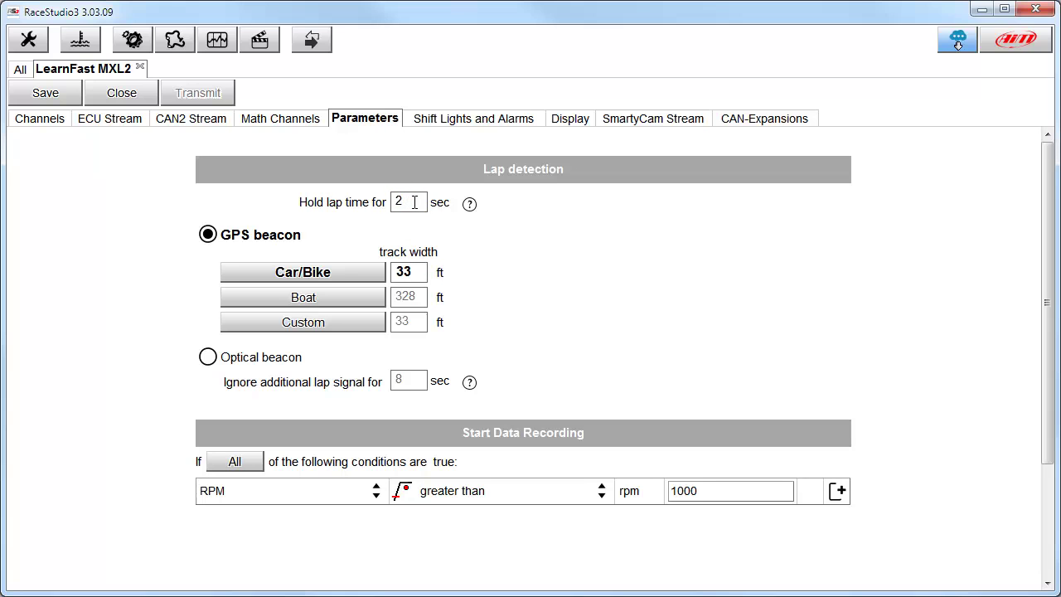
key("BackSpace")
type("10")
- Set GPS beacon lap detection to a Custom track width of 150 ft, replacing 33
left_click(324, 322)
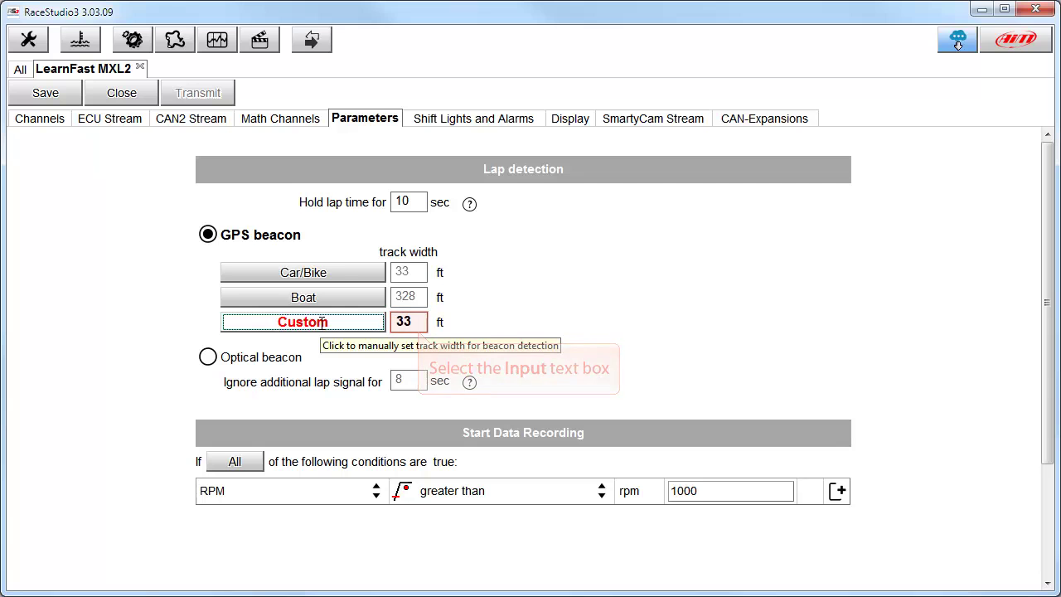
left_click(419, 323)
key("BackSpace")
key("BackSpace")
type("150")
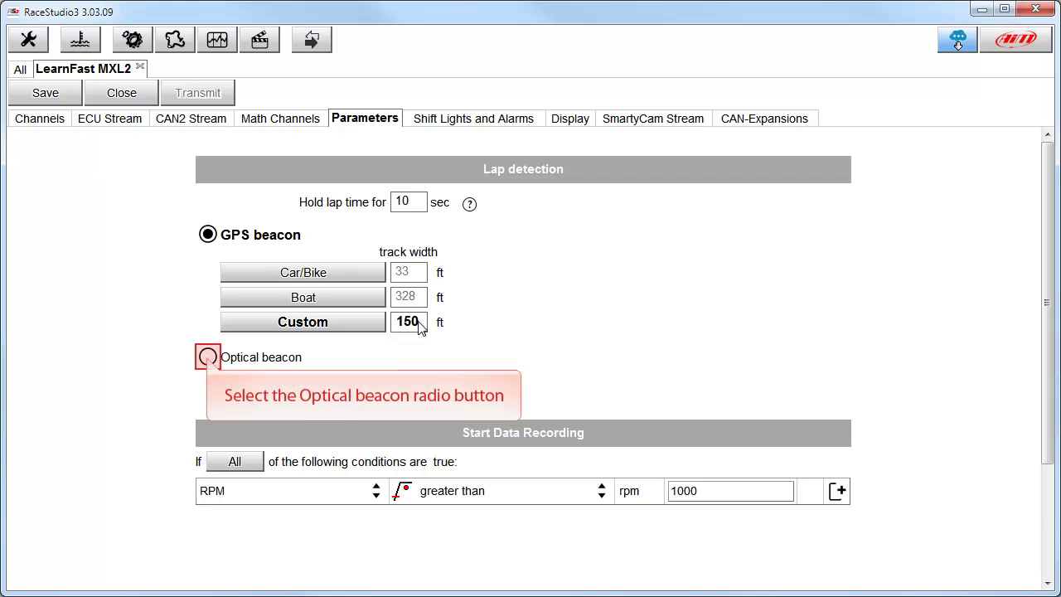
left_click(207, 357)
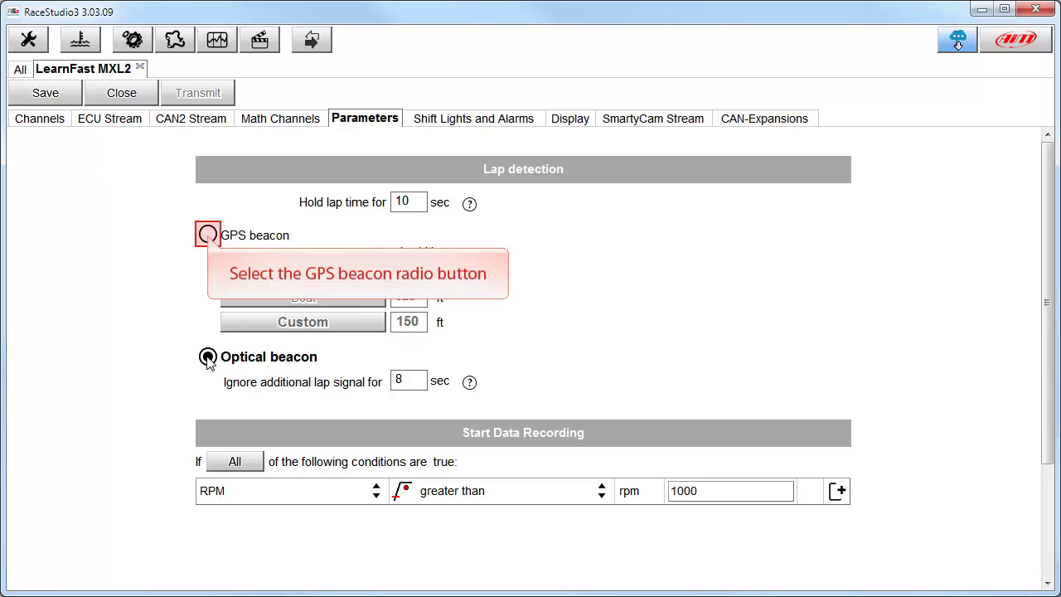
left_click(208, 236)
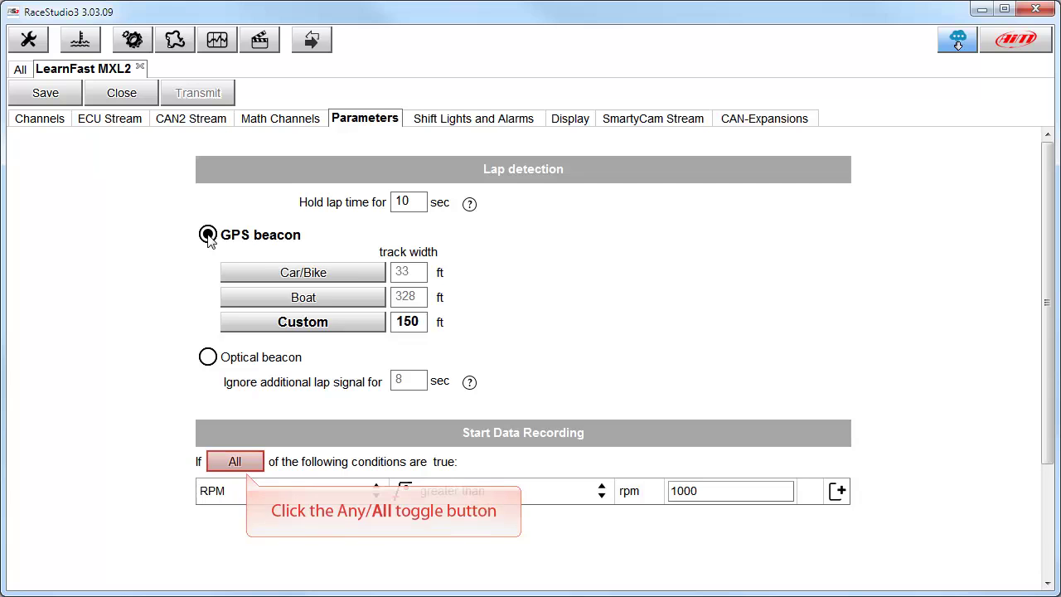
left_click(247, 461)
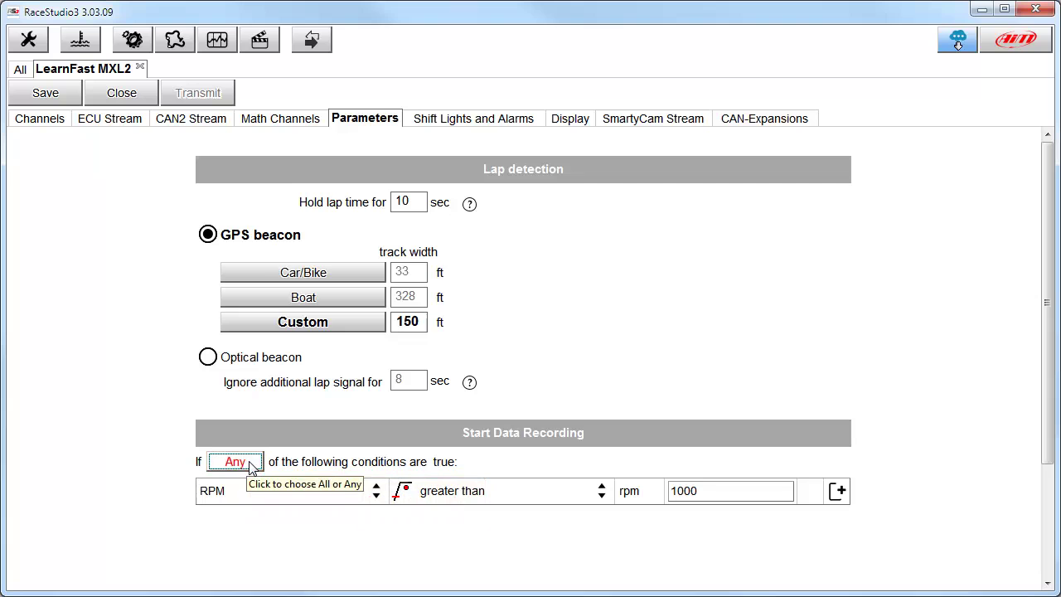
left_click(238, 462)
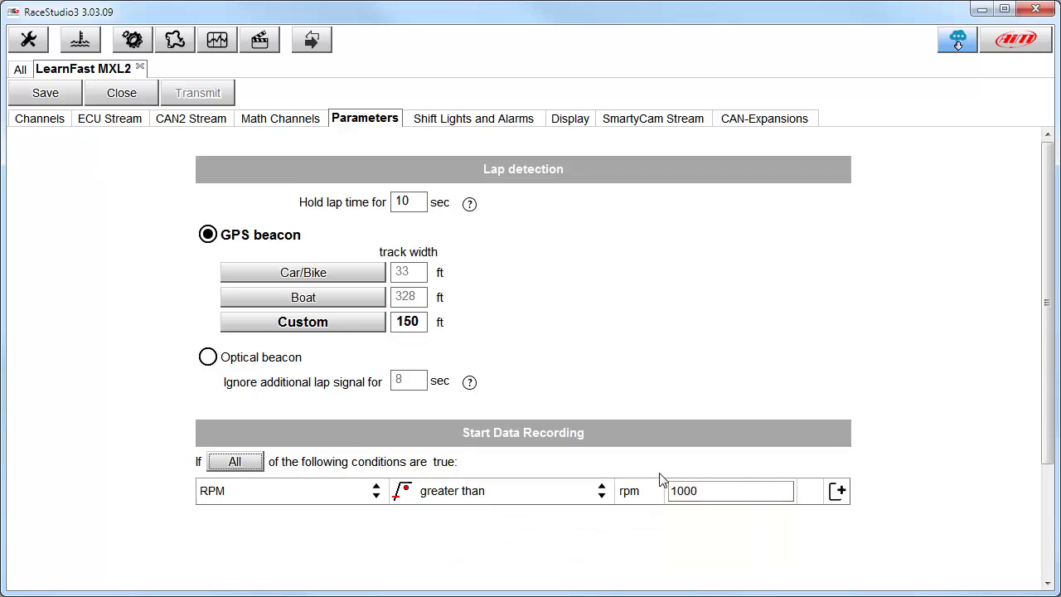
- Lower the RPM start-recording threshold from 1000 to 500 rpm
left_click(702, 491)
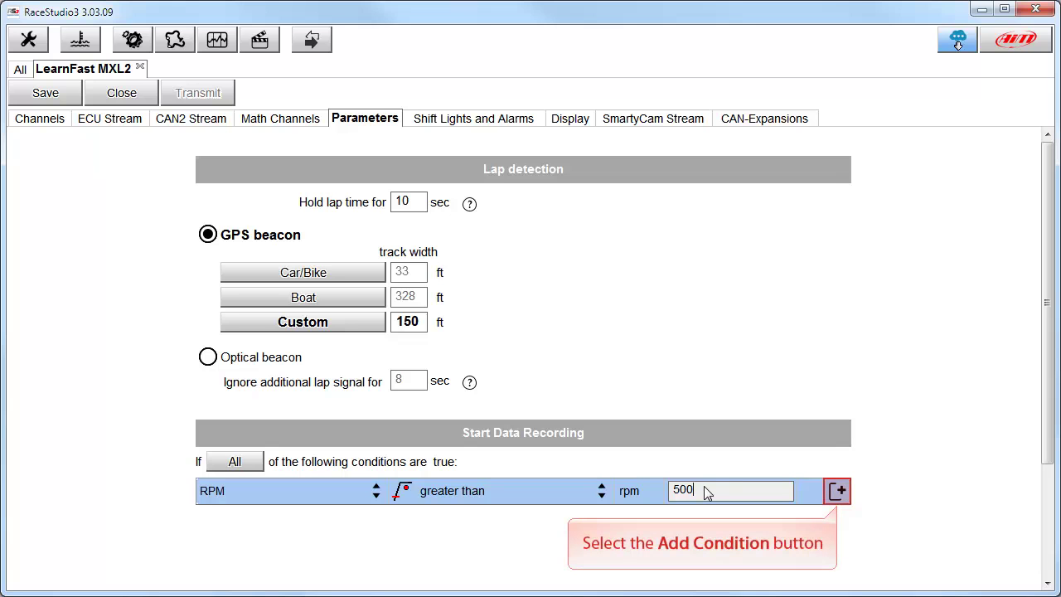
- Add a second start-recording condition on GPS Speed, defaulting to greater than 31.1 mph
left_click(839, 493)
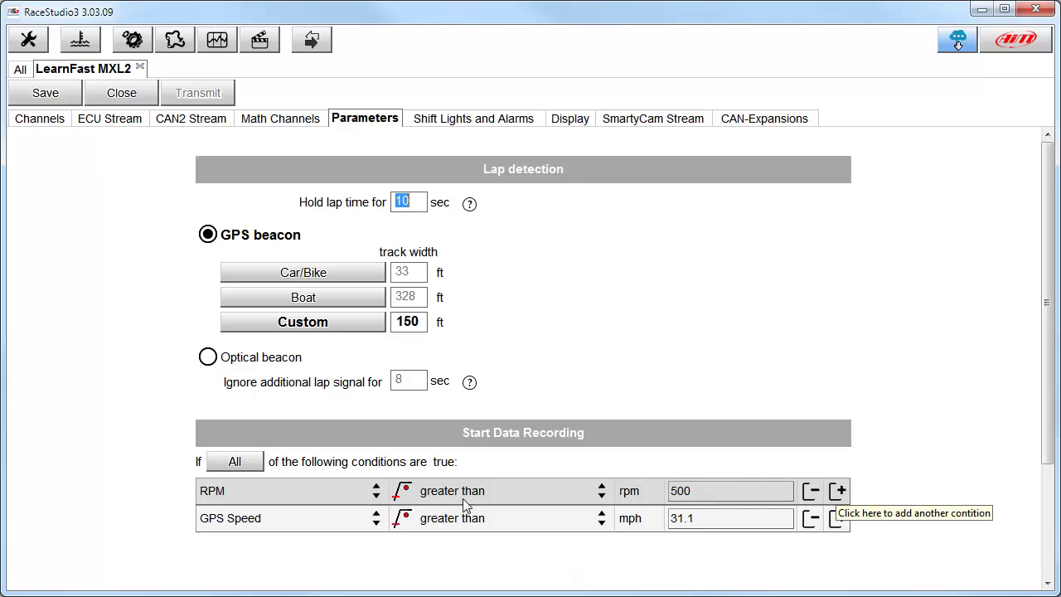
left_click(375, 519)
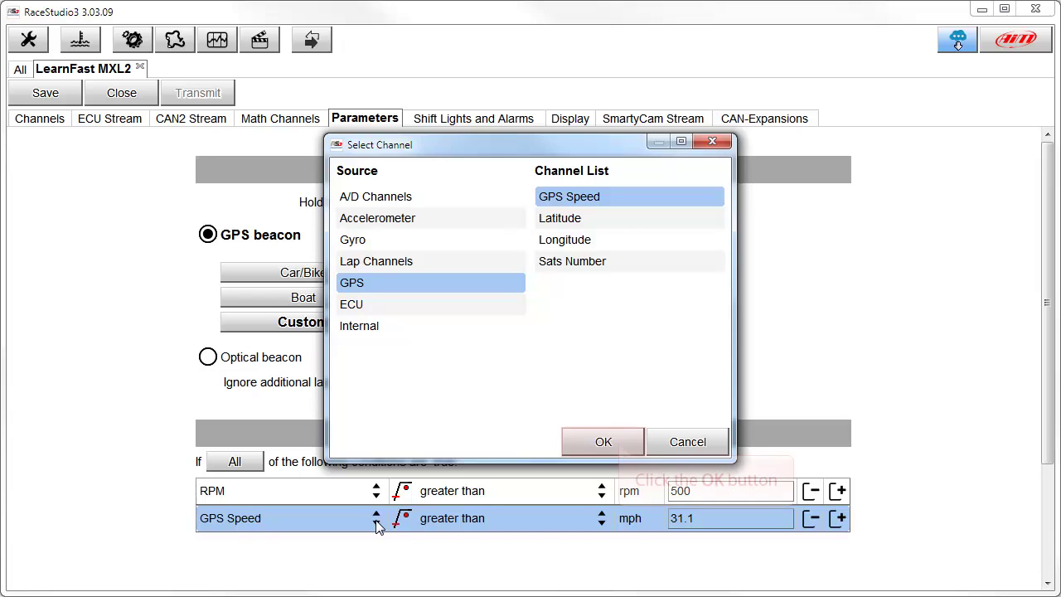
left_click(603, 441)
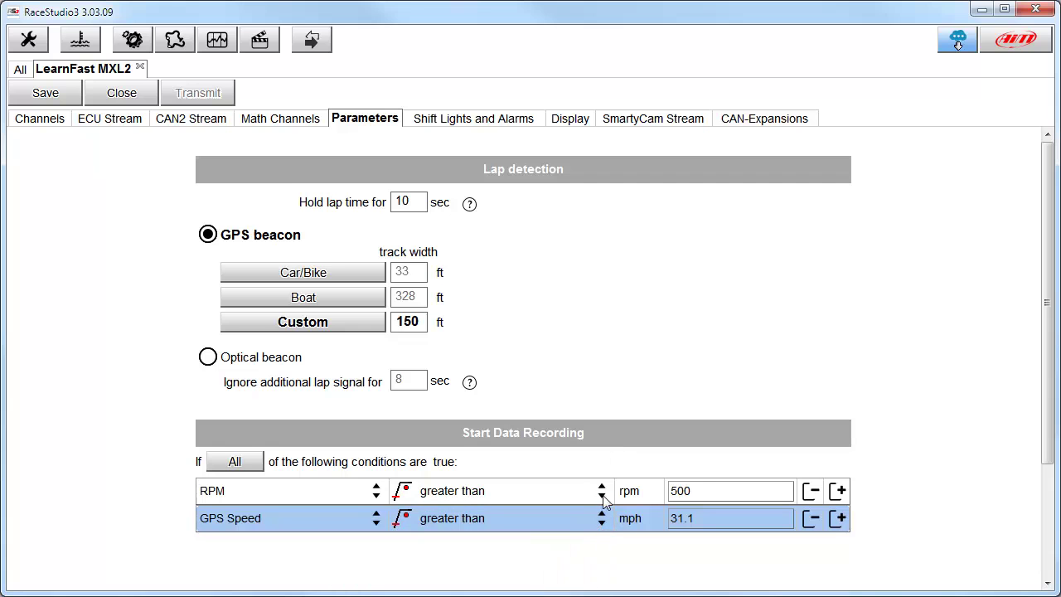
- Keep the GPS Speed comparison at greater than and change its threshold from 31.1 to 20 mph
left_click(603, 522)
left_click(602, 522)
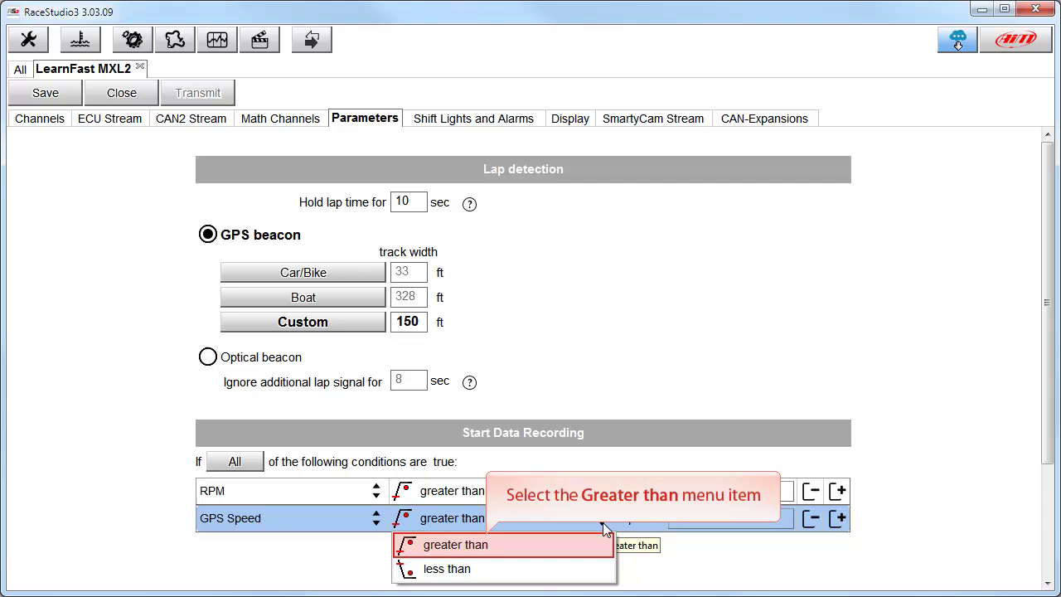
left_click(493, 552)
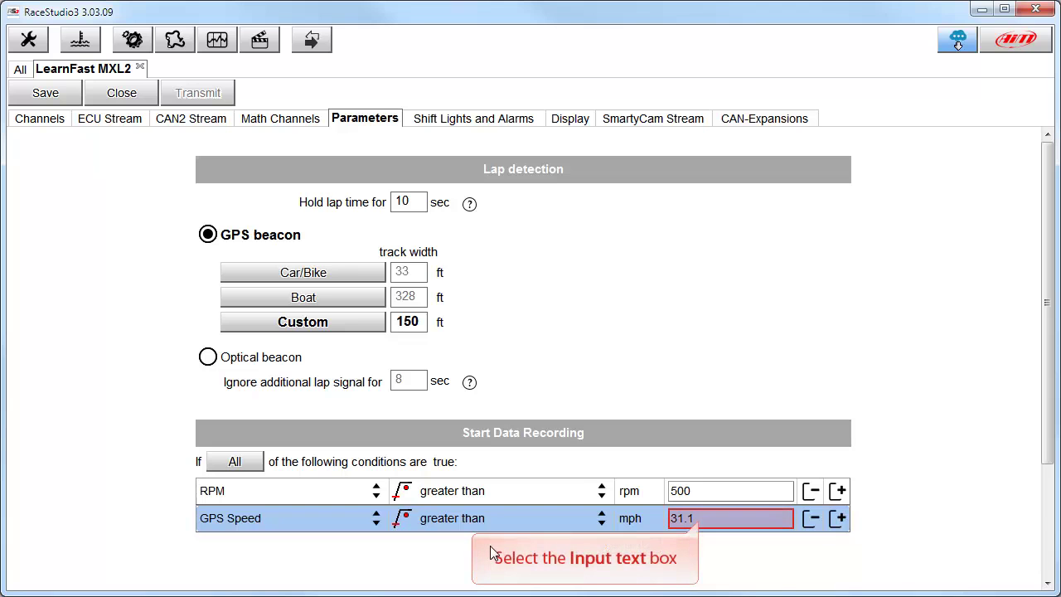
left_click(700, 519)
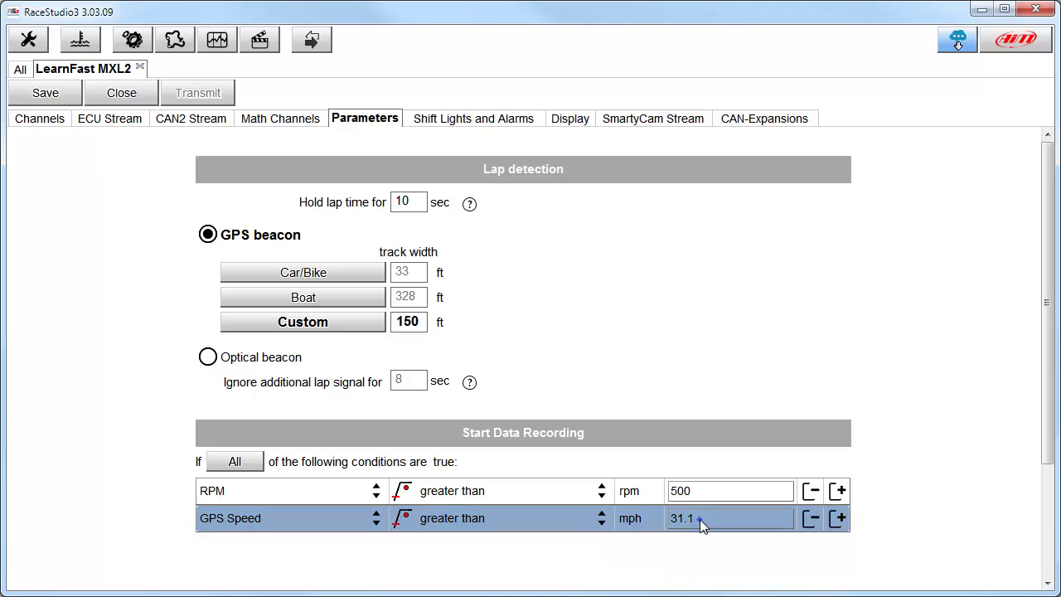
double_click(700, 519)
type("20")
key("Return")
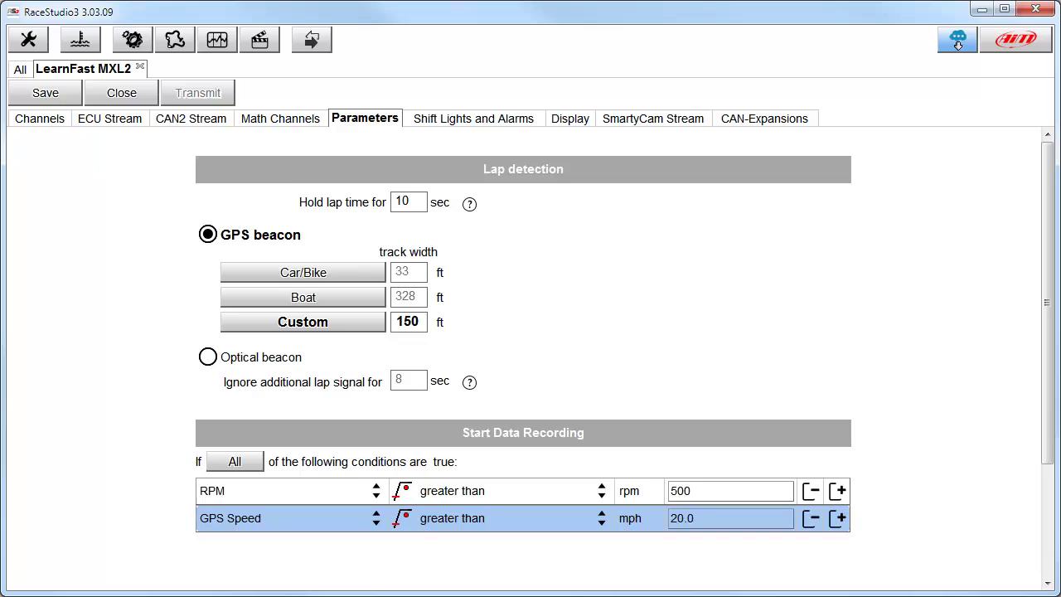